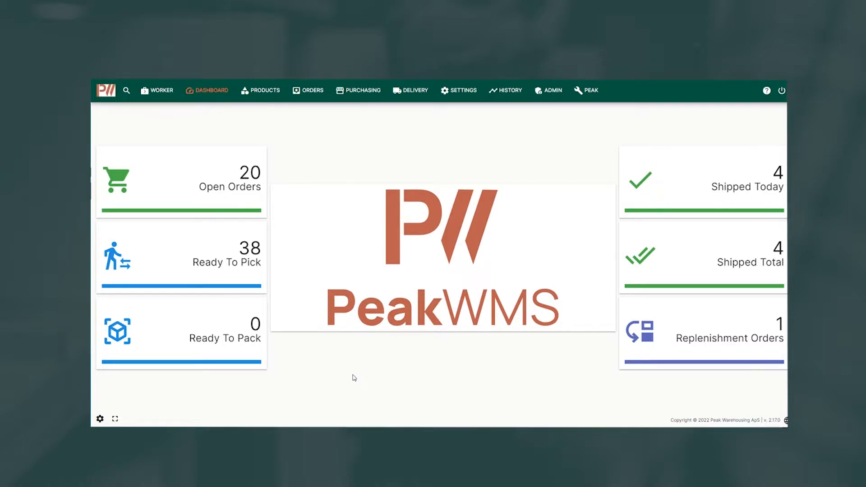
Step: Create a new purchasing vendor named Bauerfeind, leaving the other vendor details blank
left_click(357, 93)
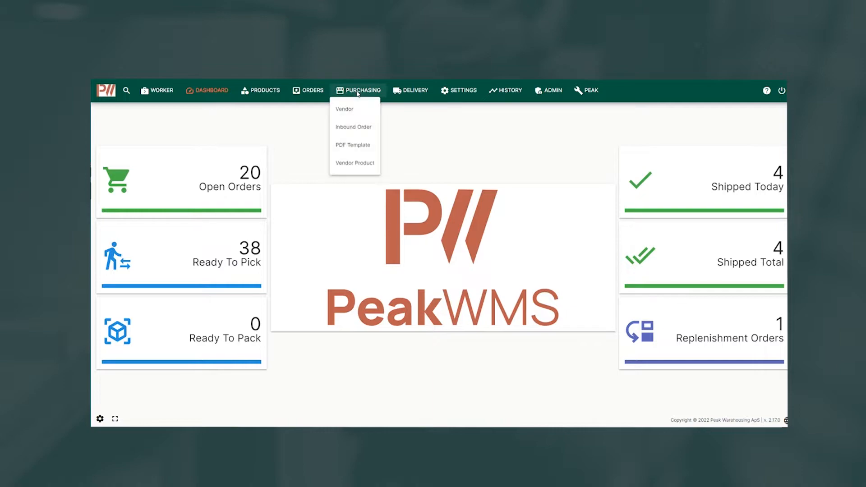
left_click(359, 111)
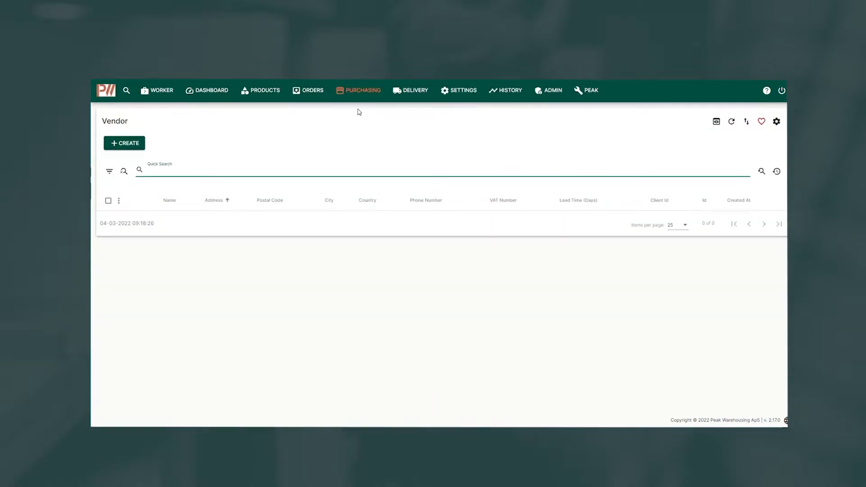
left_click(130, 143)
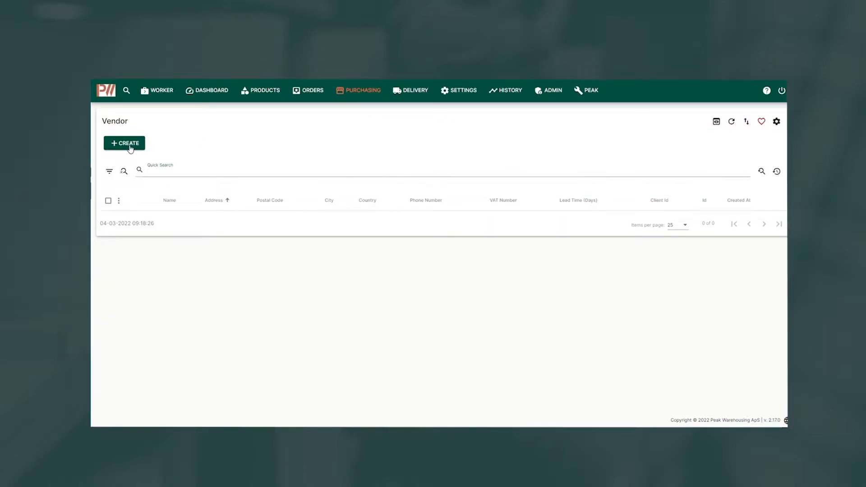
left_click(311, 168)
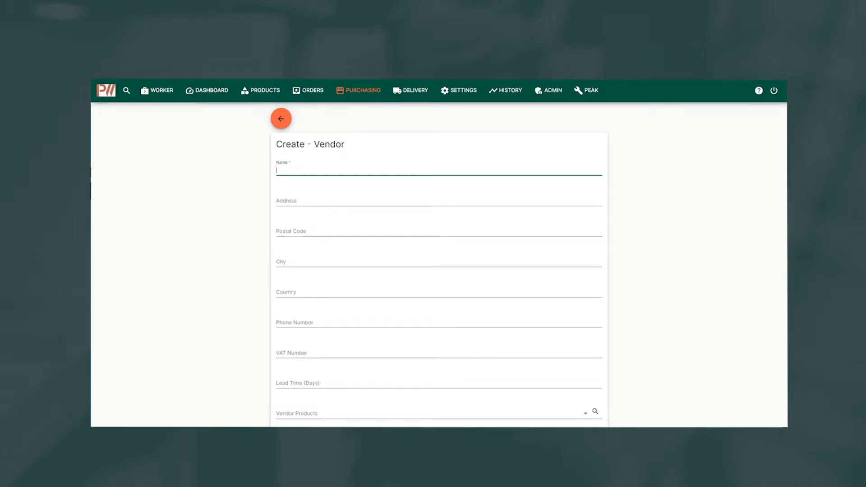
type("Bauerfeind")
left_click(229, 217)
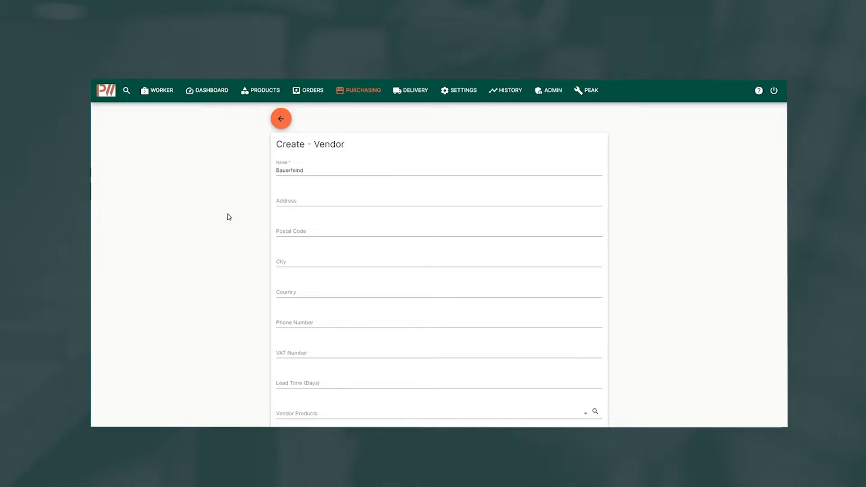
scroll(329, 195, "down", 3)
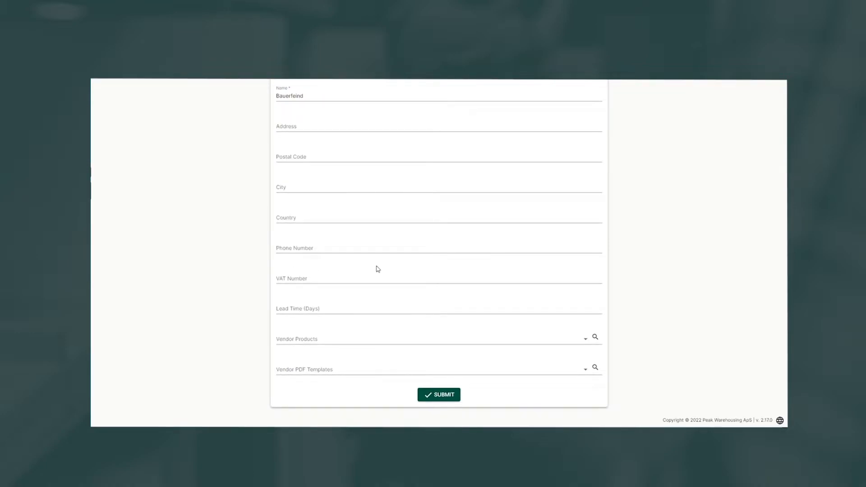
left_click(447, 399)
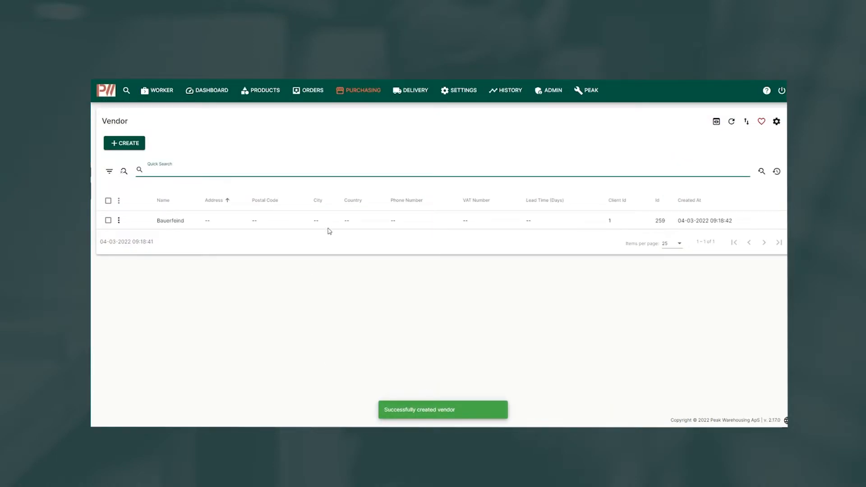
Step: In the products list, select the BAUERFEIND RUN ULTRALIGHT Compression Sock, ErgoPad Redux Heel, GenuTrain 8 Titan and Hånddesinfektion
left_click(260, 91)
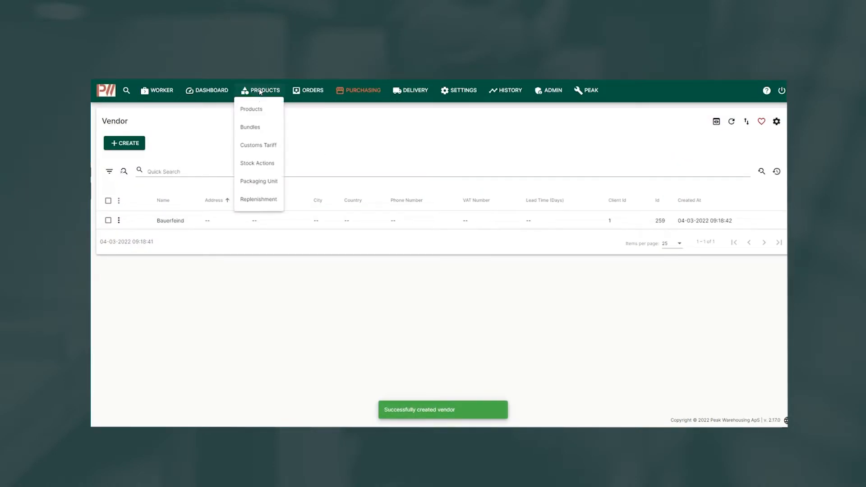
left_click(256, 114)
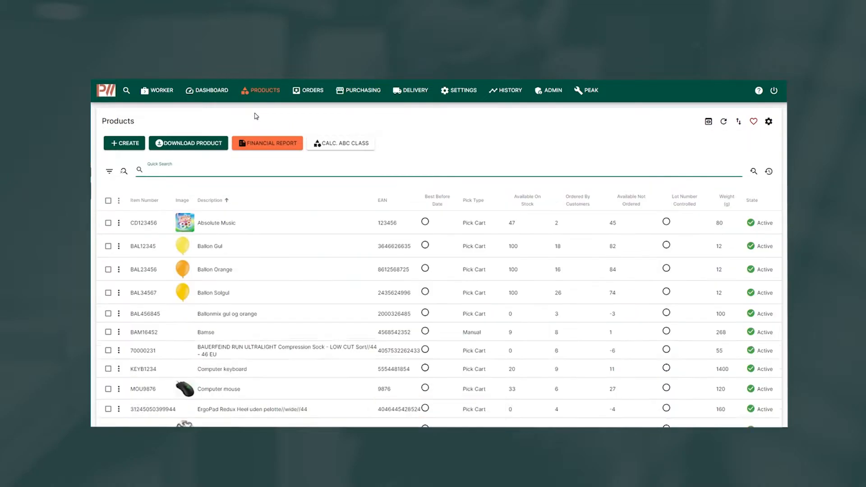
scroll(261, 243, "down", 3)
scroll(260, 243, "down", 2)
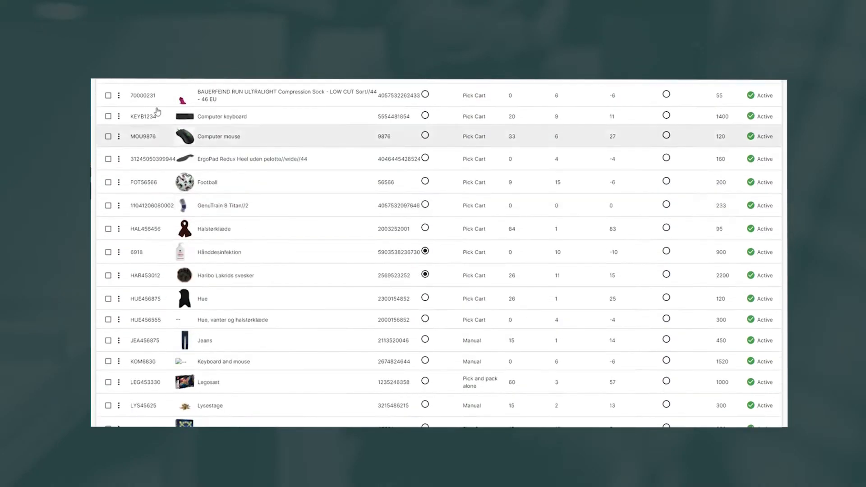
left_click(108, 95)
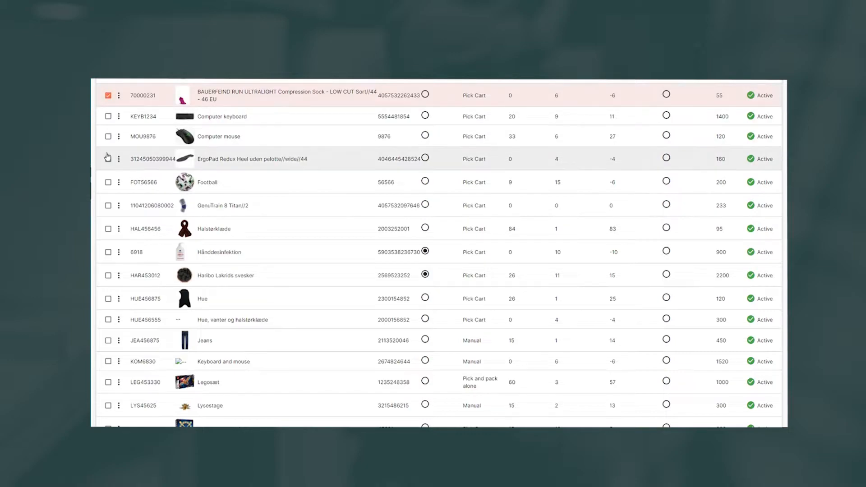
left_click(108, 159)
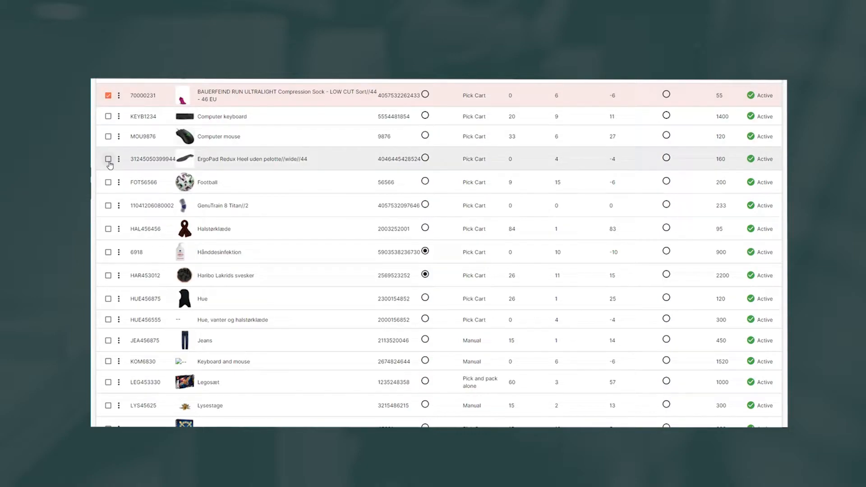
left_click(108, 206)
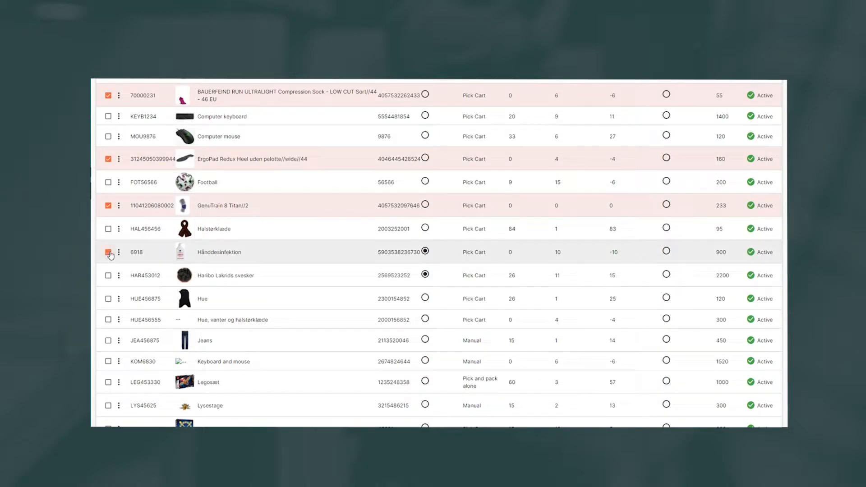
Step: Add Pelotter T-form, Sports Compression Knee Support, Sports Knee Support All-Black, Stärkevästen S/M and Strappal Sportstape to the product selection
scroll(139, 347, "down", 5)
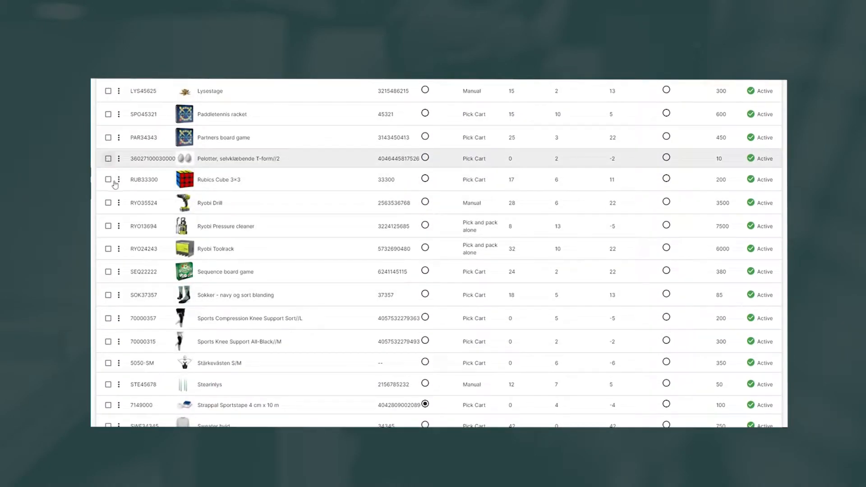
left_click(108, 159)
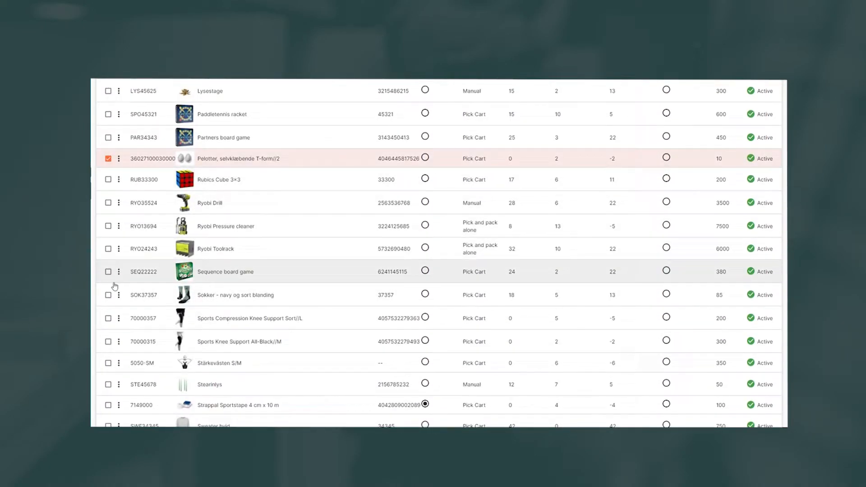
left_click(108, 320)
left_click(108, 343)
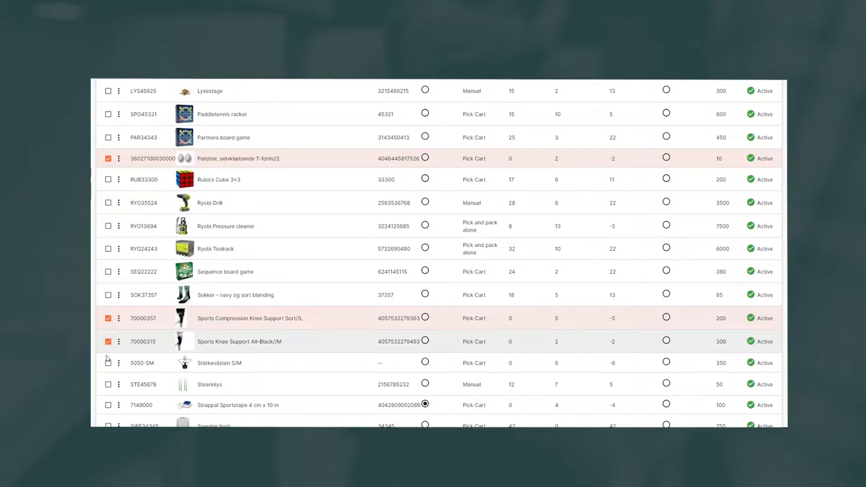
left_click(108, 363)
scroll(109, 361, "down", 2)
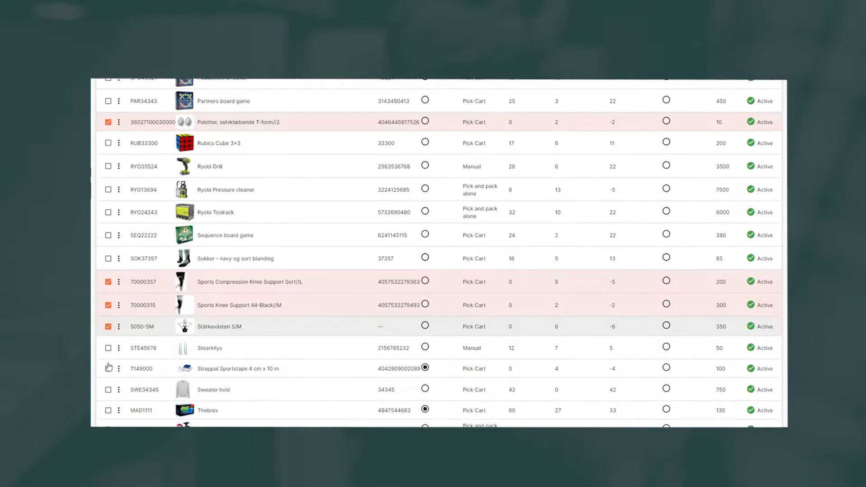
left_click(109, 353)
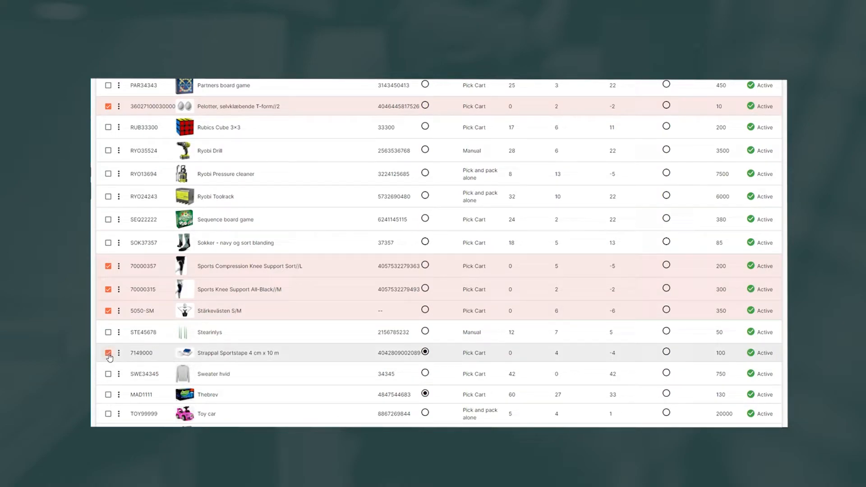
Step: Assign the vendor Bauerfeind to all selected products in bulk and submit the change
scroll(250, 325, "up", 8)
scroll(242, 285, "up", 10)
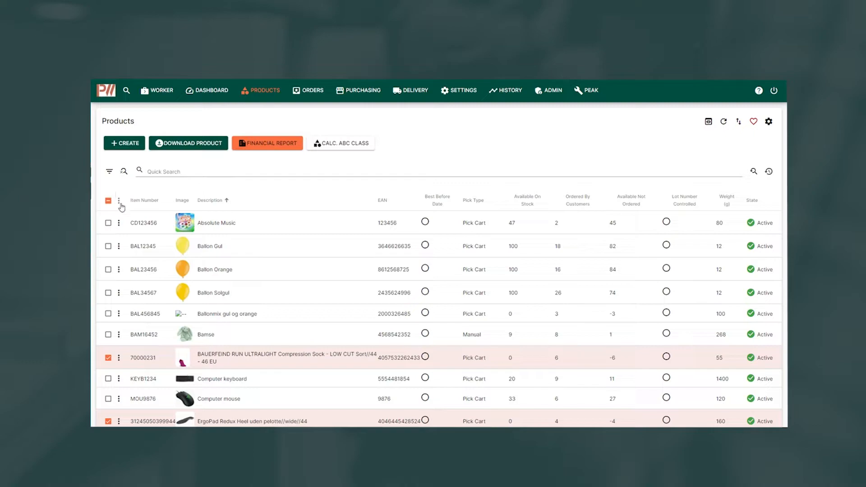
left_click(118, 200)
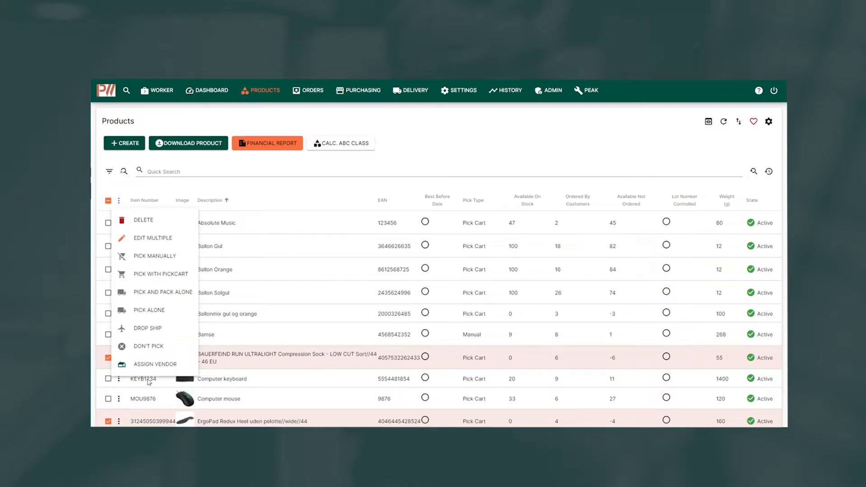
left_click(155, 364)
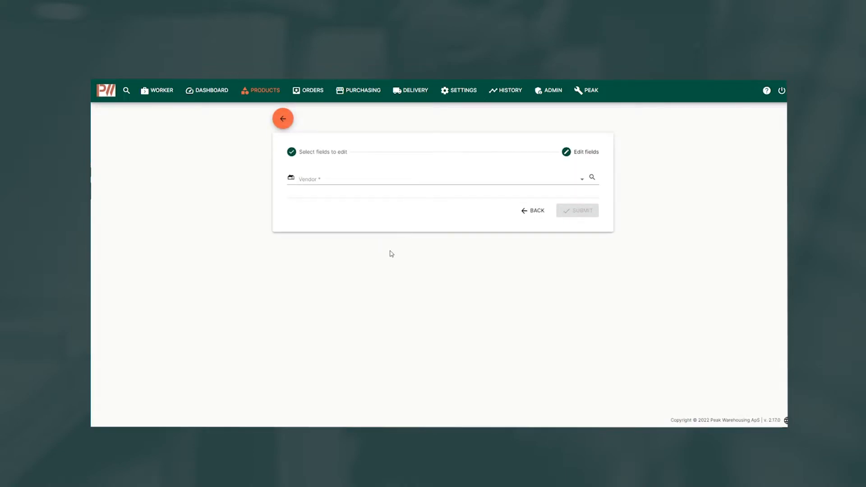
left_click(596, 182)
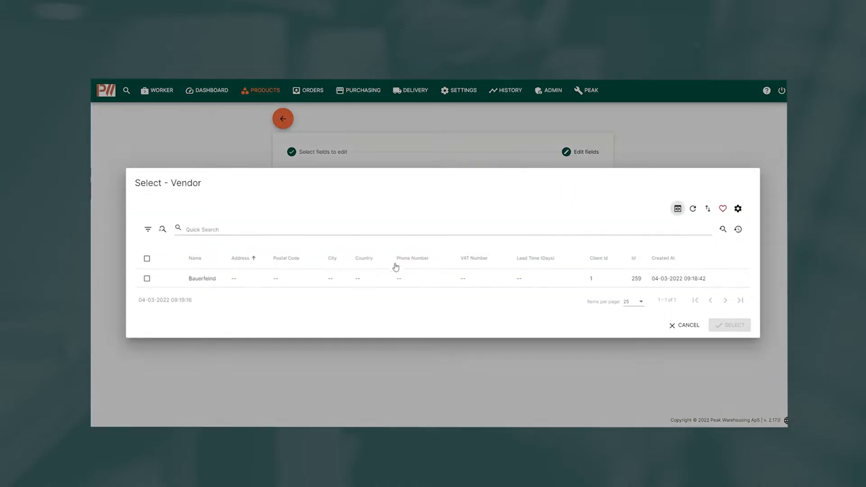
left_click(364, 280)
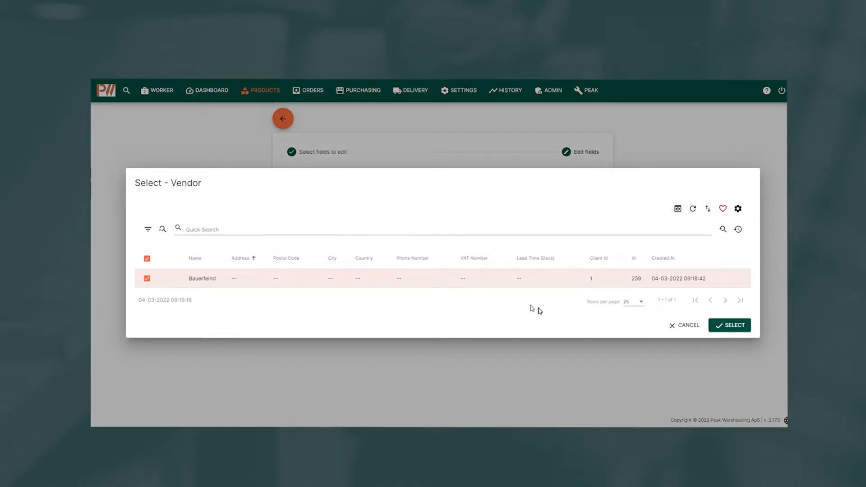
left_click(730, 326)
left_click(573, 211)
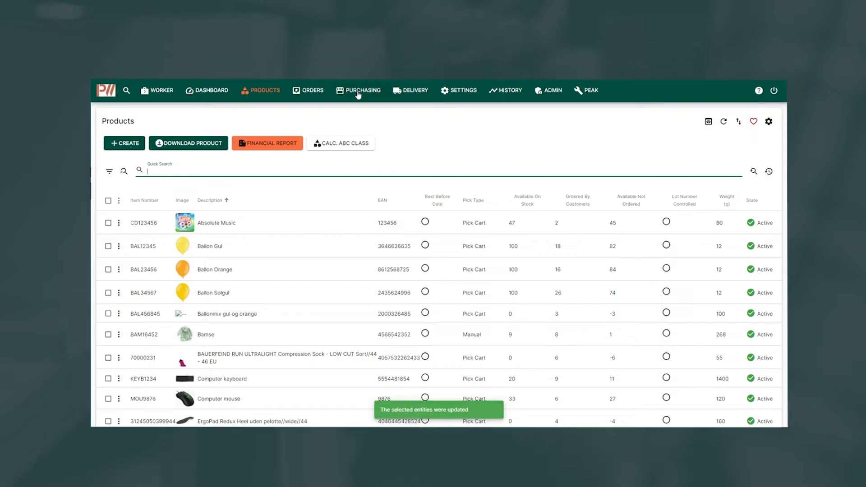
Step: Start a new inbound order for the vendor Bauerfeind and replace the suggested order number with the vendor's order number
left_click(358, 92)
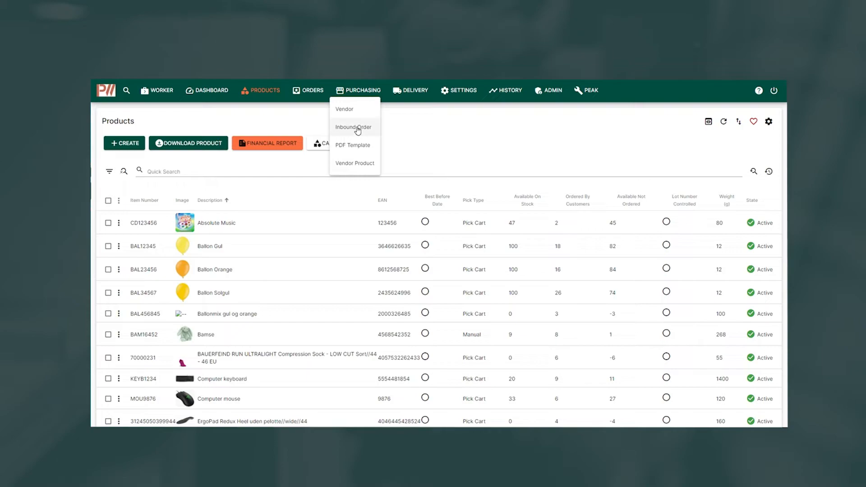
left_click(358, 127)
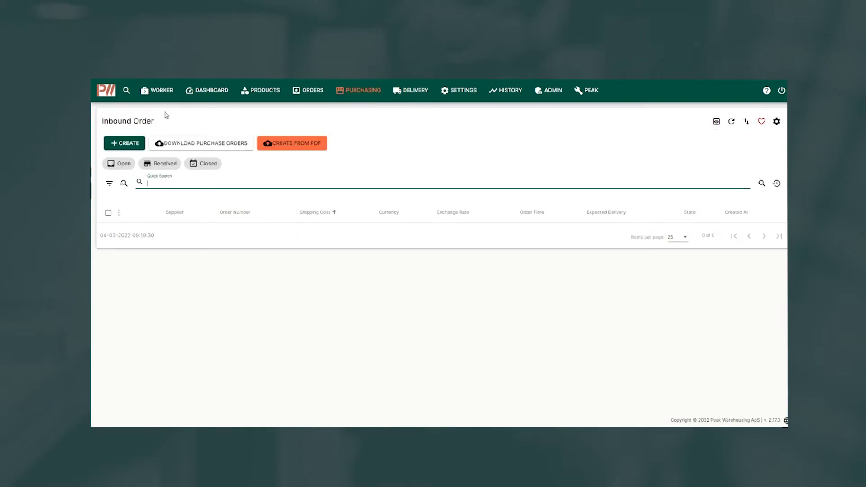
left_click(132, 145)
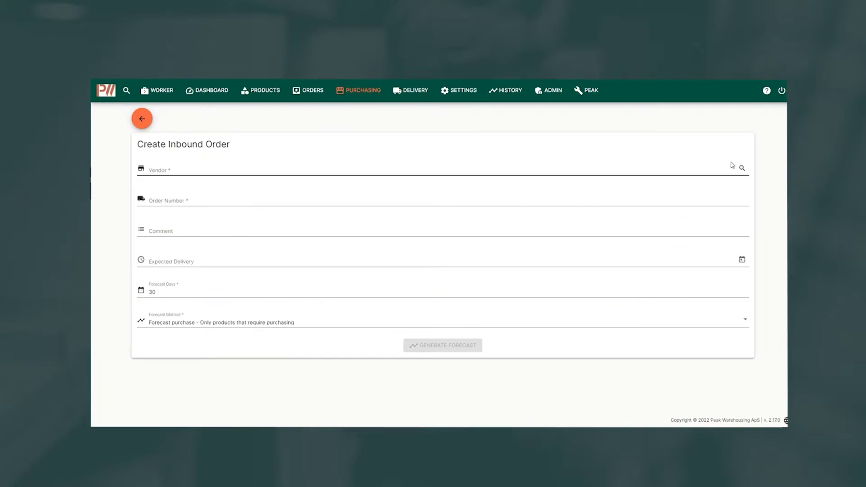
left_click(742, 168)
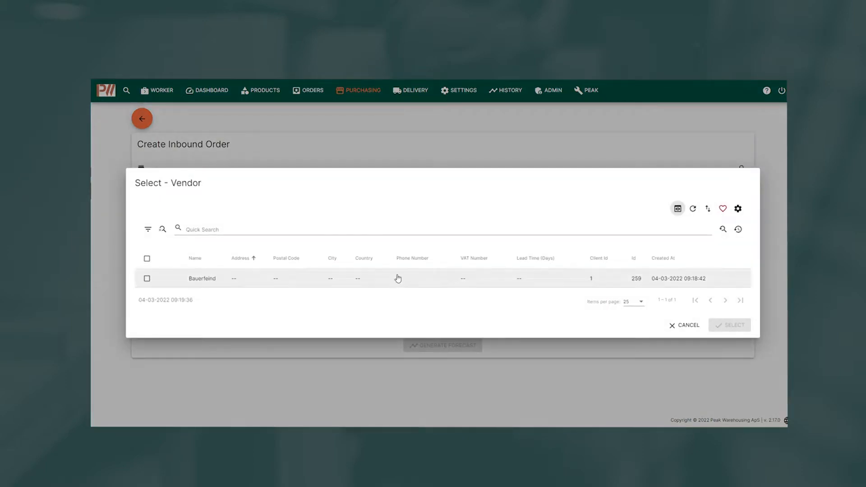
left_click(398, 279)
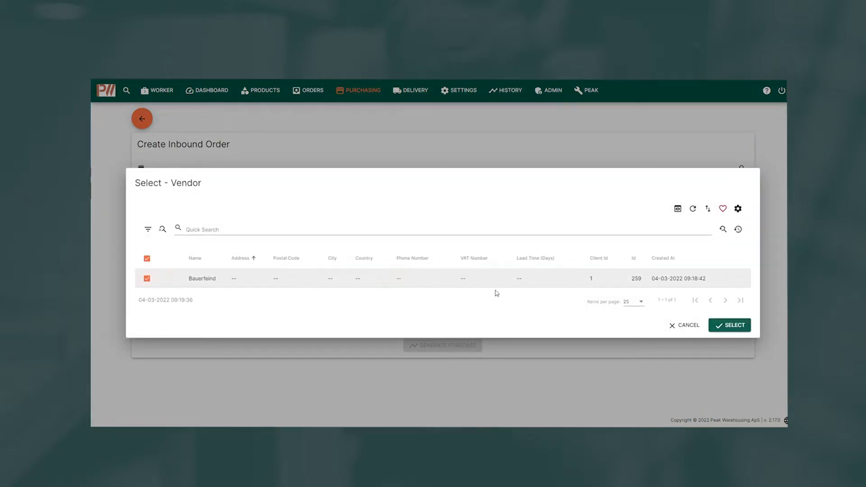
left_click(741, 326)
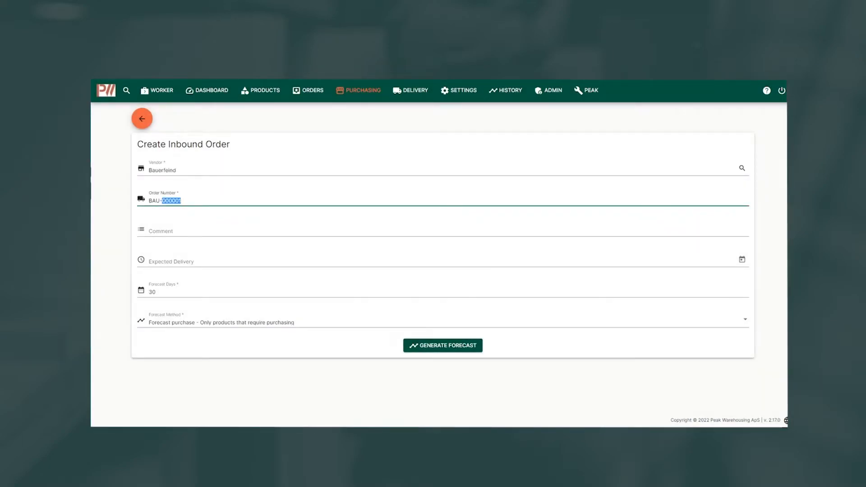
triple_click(172, 201)
type("2658")
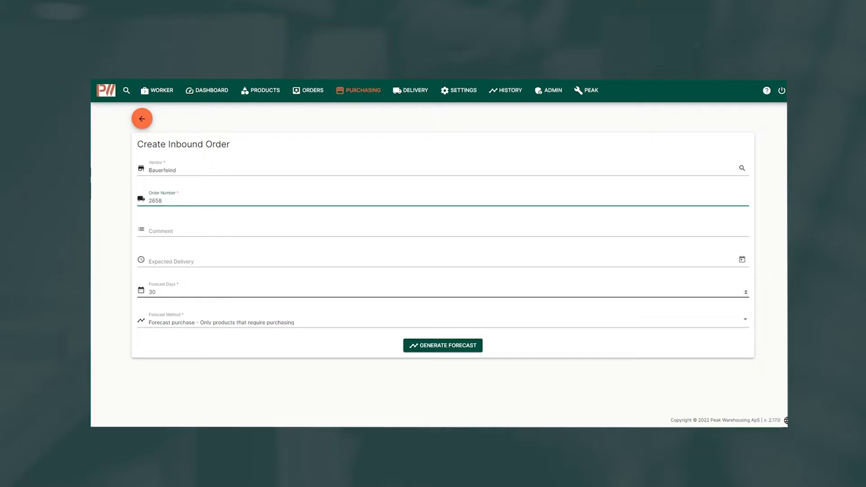
Step: Choose "Forecast purchase - Only products that require purchasing" as the inbound order's forecast method, keeping 30 forecast days
left_click(158, 292)
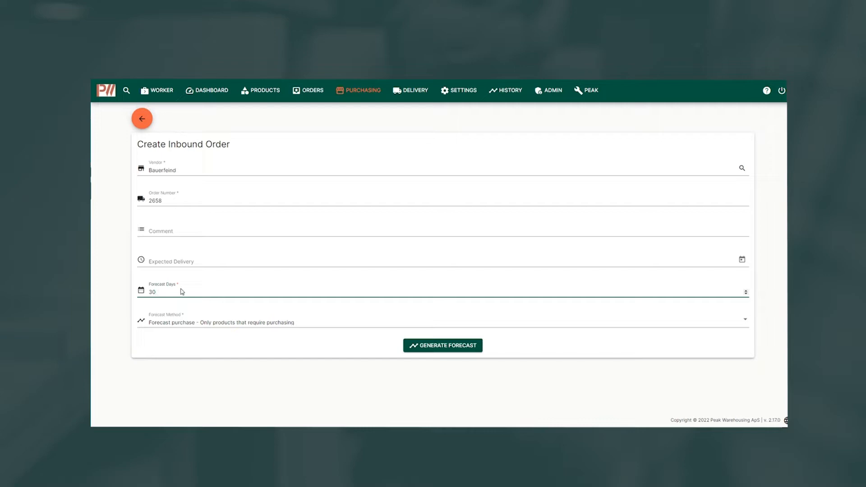
left_click(197, 327)
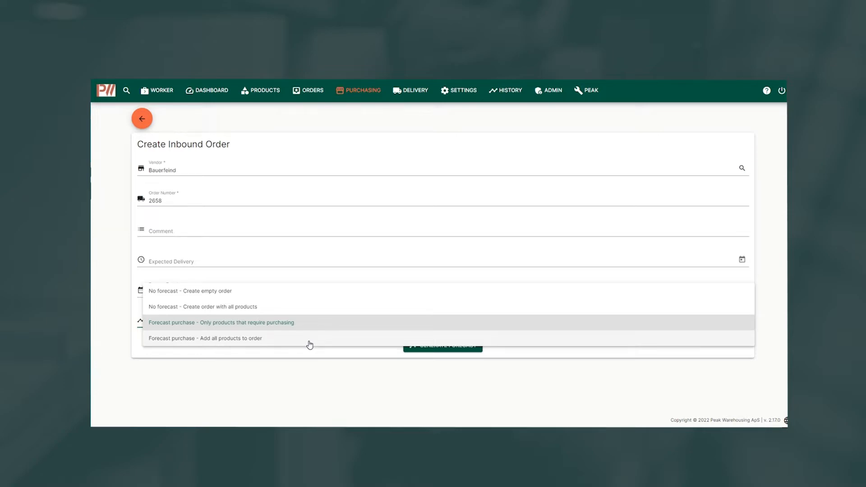
left_click(319, 328)
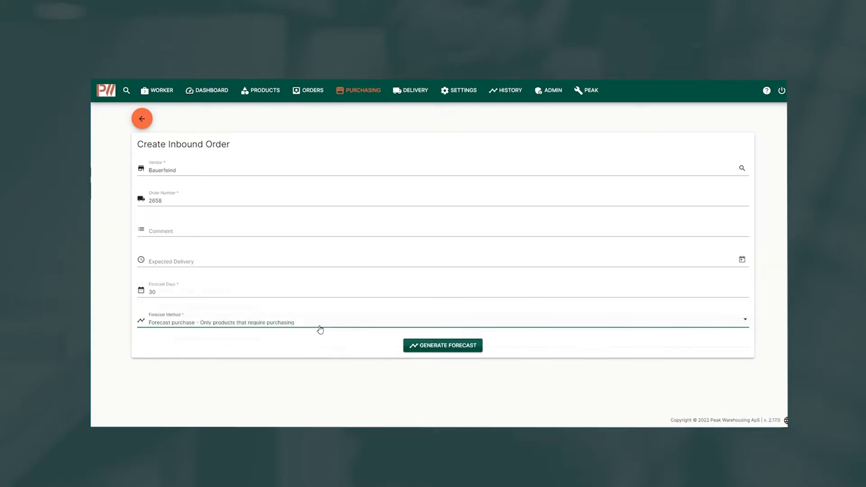
left_click(312, 354)
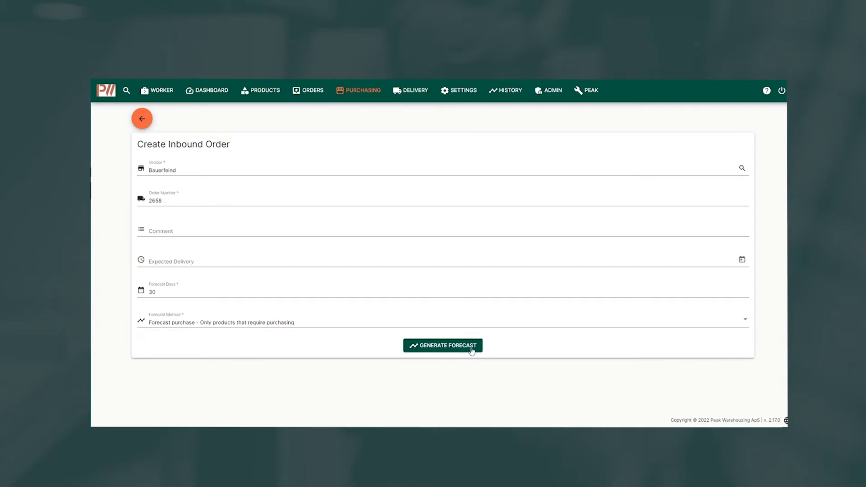
Step: Generate the forecast order lines for the inbound order and set its currency to Euro (EUR)
left_click(479, 346)
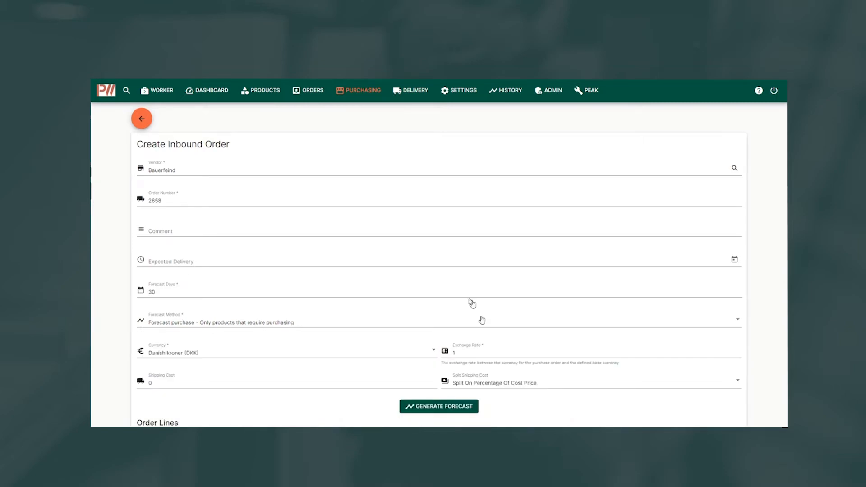
scroll(388, 289, "down", 1)
left_click(401, 301)
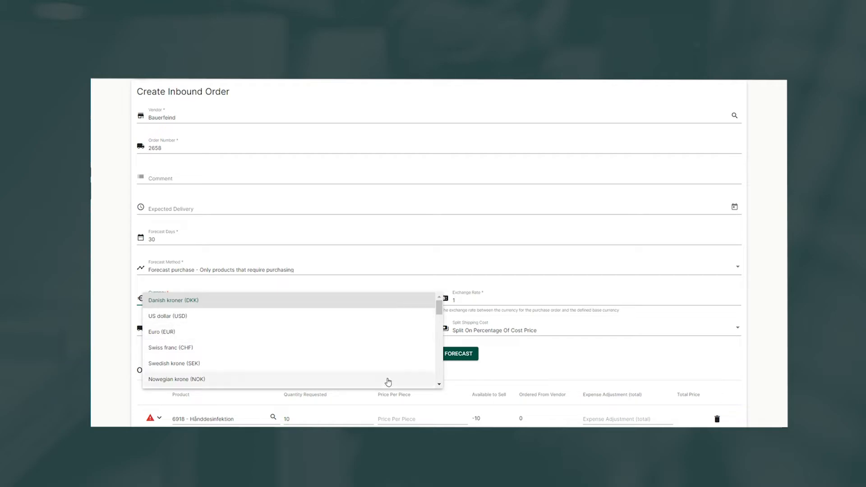
left_click(384, 332)
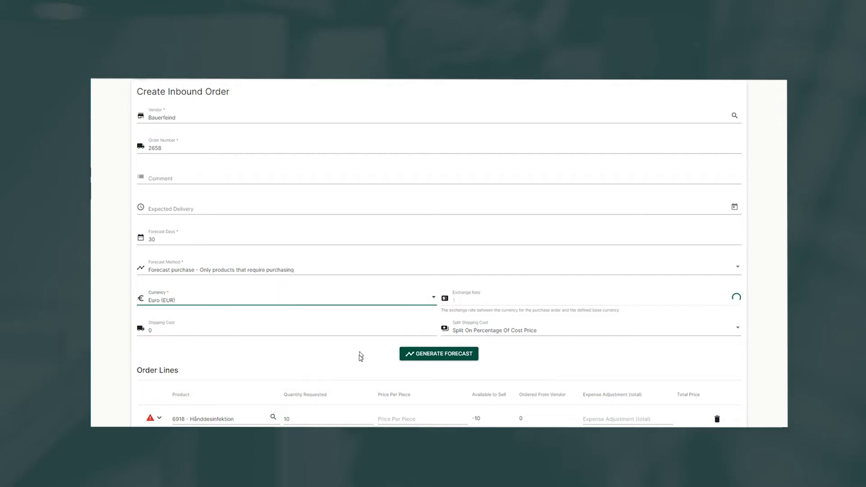
Step: Choose "Split On Percentage Of Cost Price" as the method for splitting the shipping cost
scroll(356, 362, "down", 2)
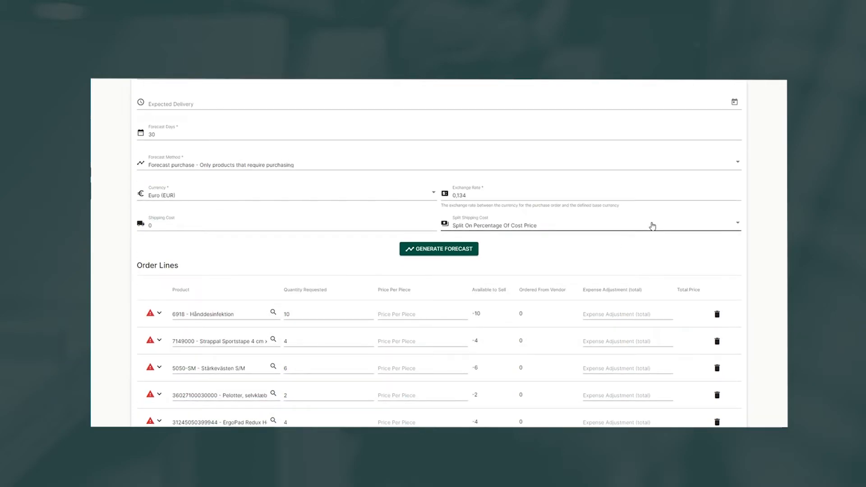
left_click(652, 226)
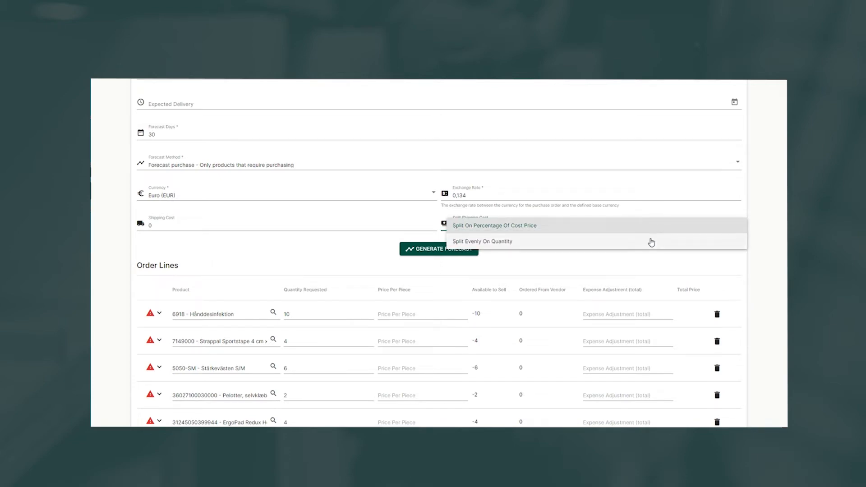
left_click(649, 228)
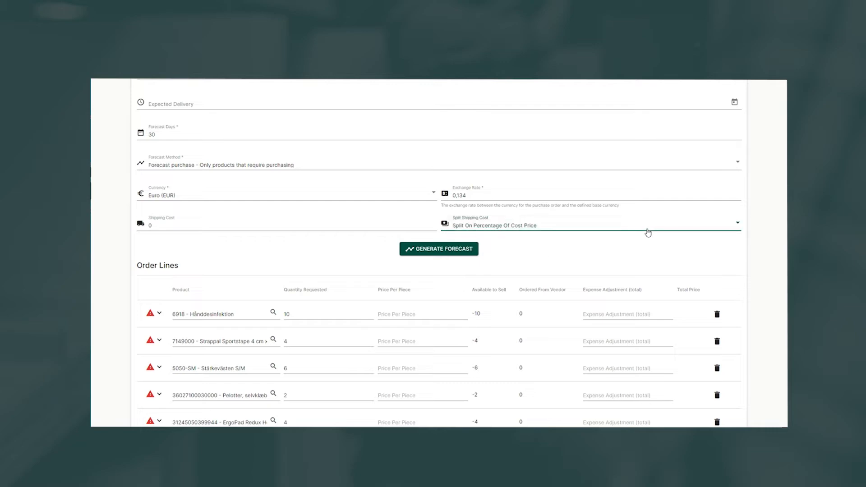
Step: Add an order line for Strappal Sportstape with a requested quantity of 6
scroll(491, 189, "down", 3)
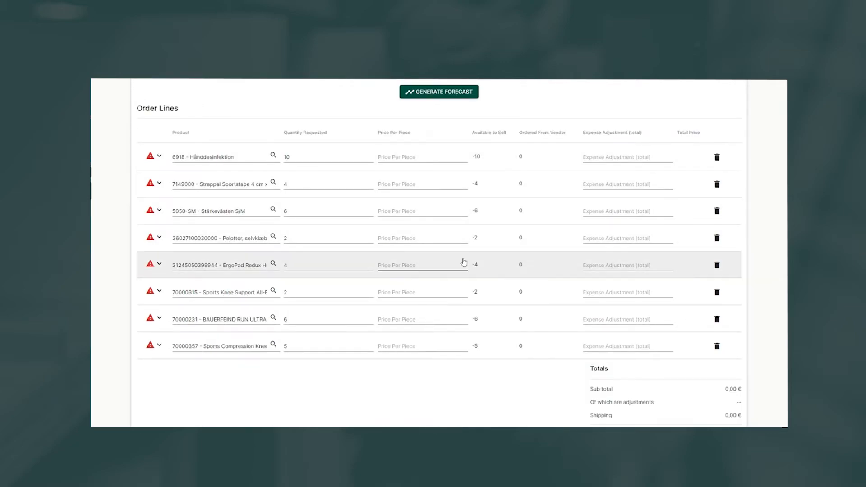
scroll(431, 369, "down", 1)
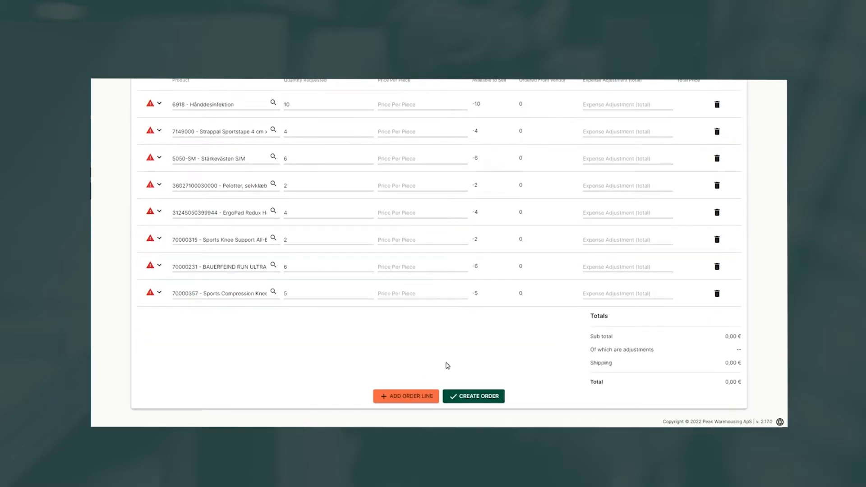
left_click(406, 397)
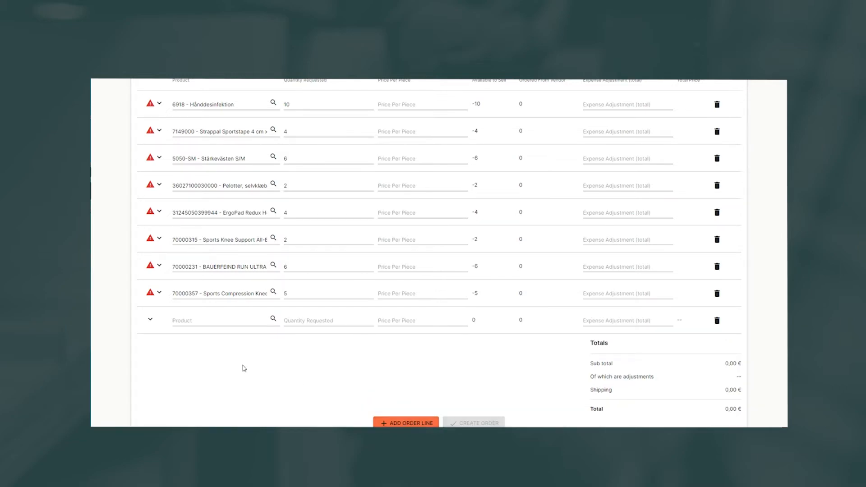
left_click(213, 323)
type("Strapp")
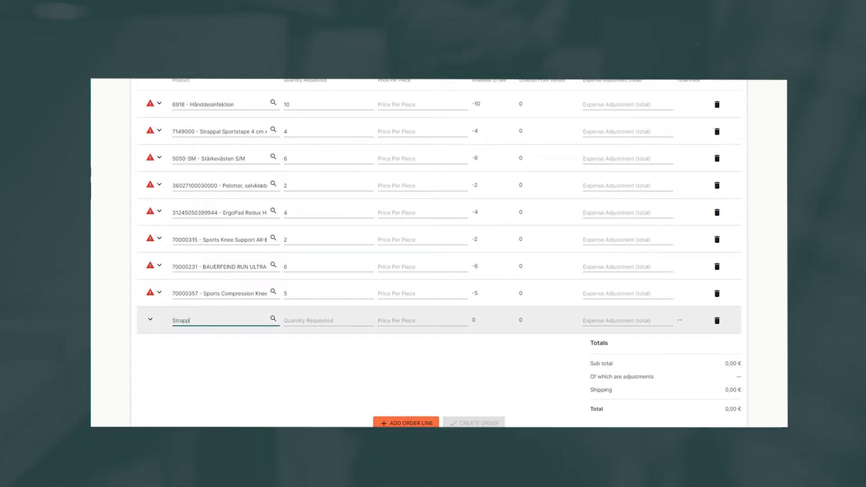
type("al")
key("Tab")
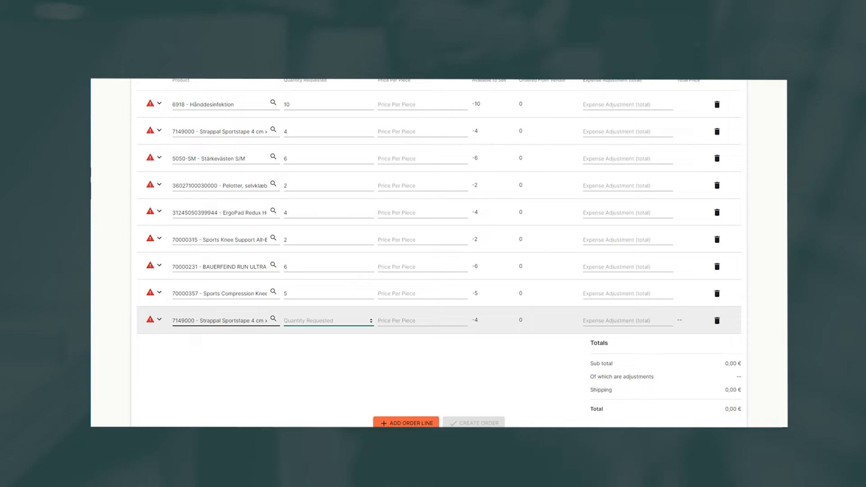
type("6")
left_click(226, 370)
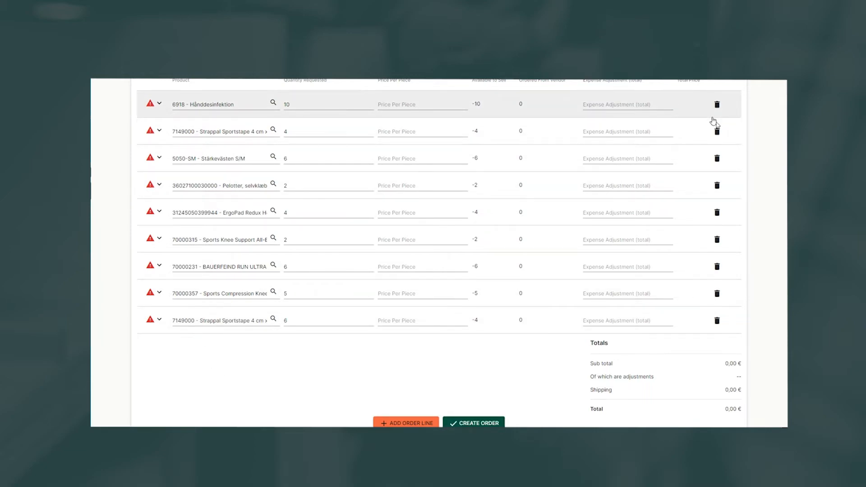
Step: Remove the forecasted Strappal Sportstape line with quantity 4 and create the inbound order
left_click(717, 131)
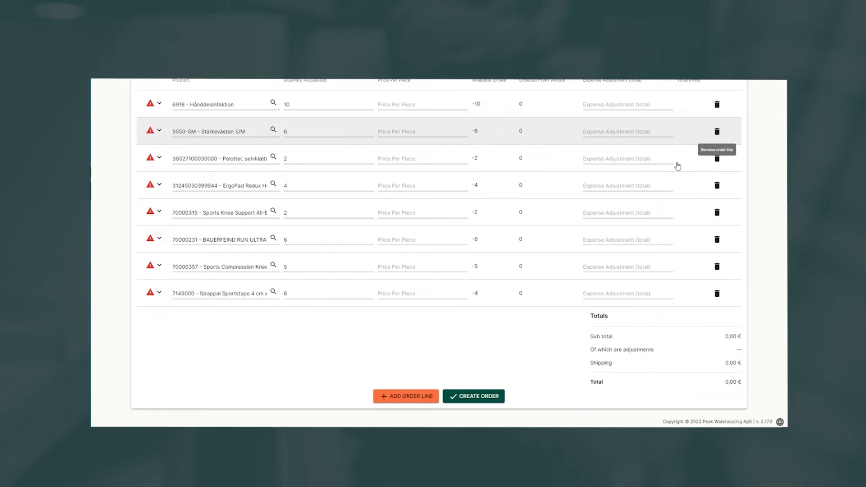
left_click(481, 396)
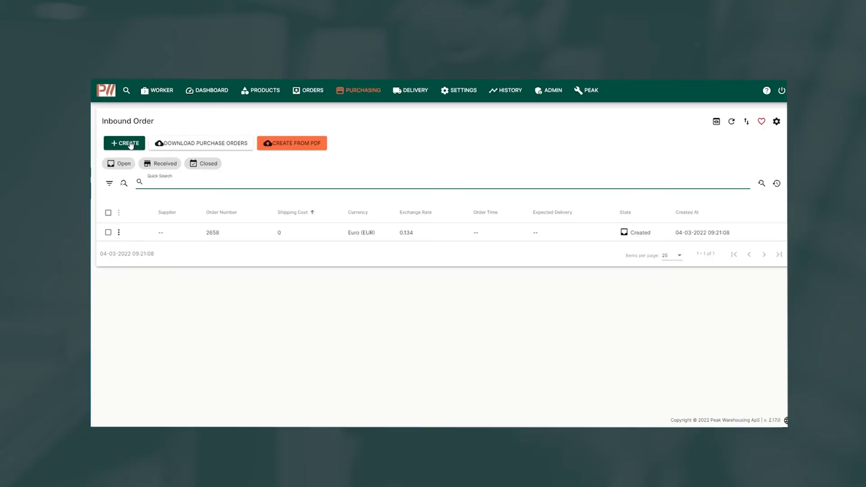
Step: Start another inbound order and select Bauerfeind as its vendor
left_click(129, 144)
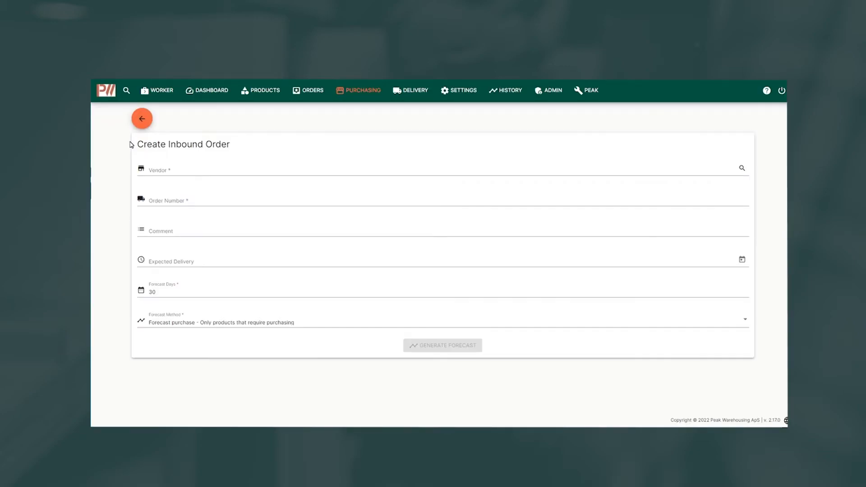
left_click(742, 169)
left_click(438, 283)
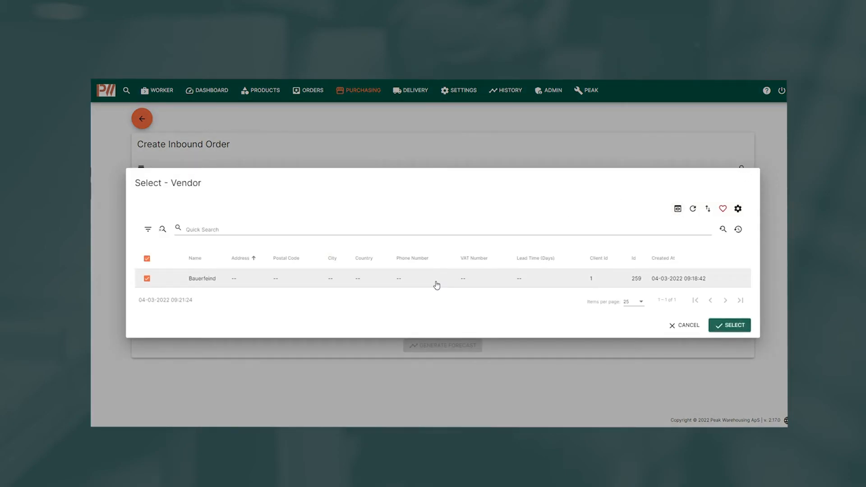
left_click(733, 330)
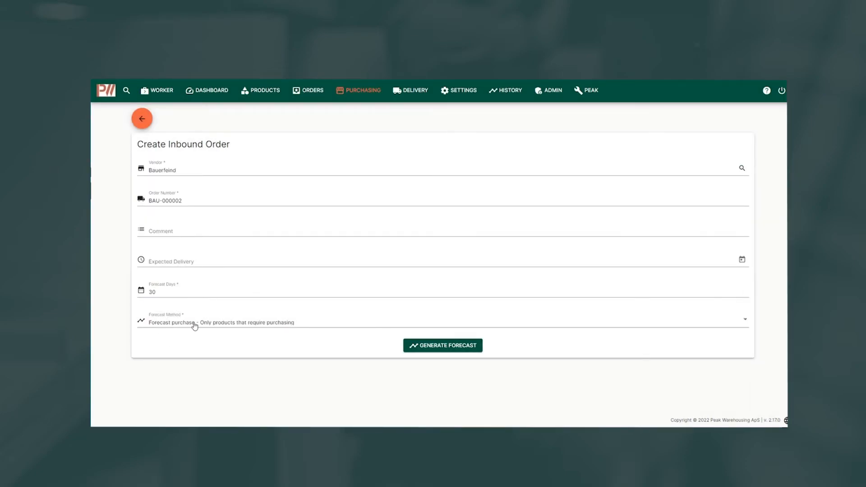
Step: Set the forecast method to "No forecast - Create empty order" and generate the empty order
left_click(204, 326)
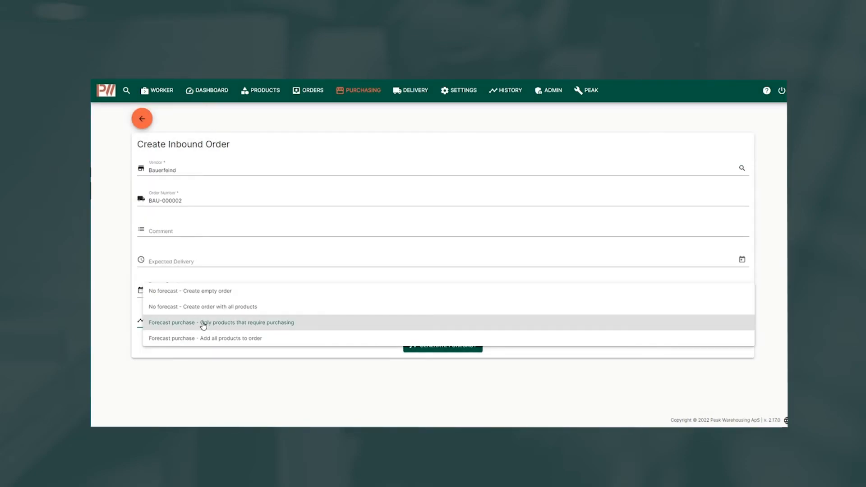
left_click(244, 294)
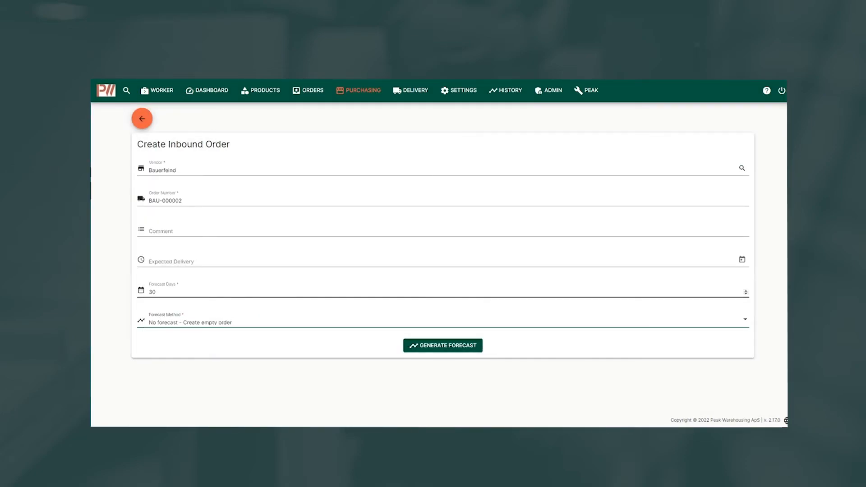
left_click(458, 349)
Step: Set the empty order's currency to Euro (EUR)
scroll(453, 301, "down", 4)
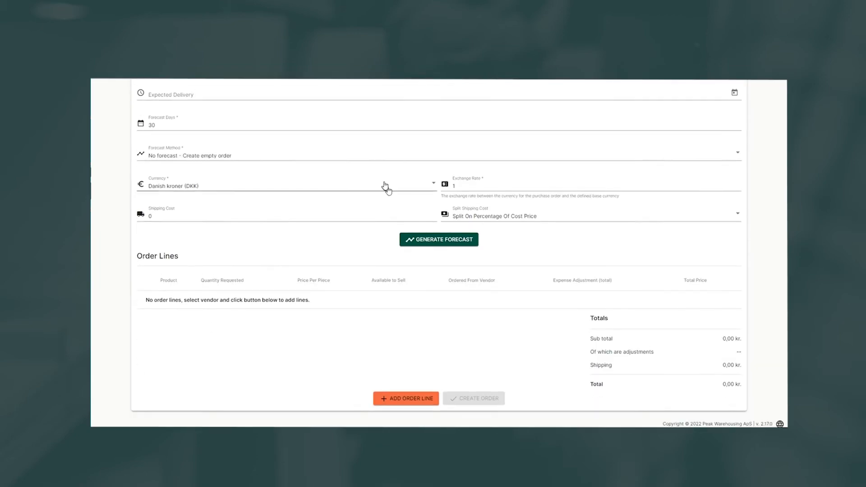
left_click(386, 179)
left_click(296, 218)
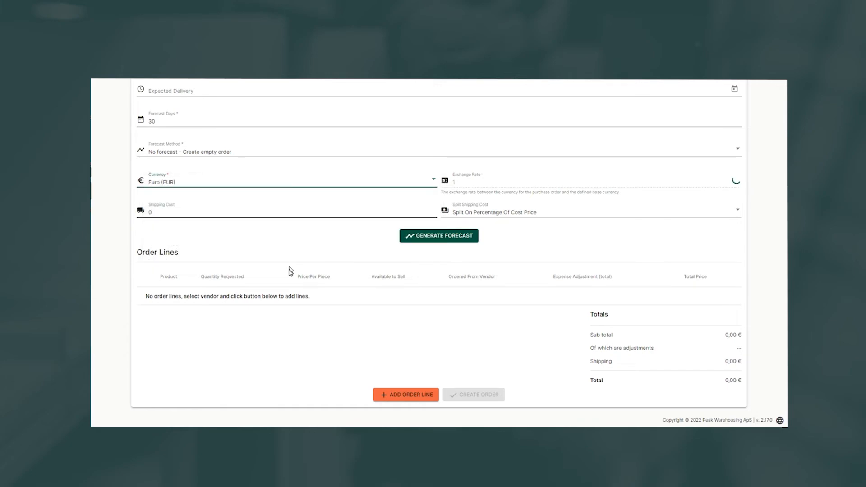
Step: Add an order line for Strappal Sportstape with quantity 10 and a price per piece of 1,25
left_click(419, 394)
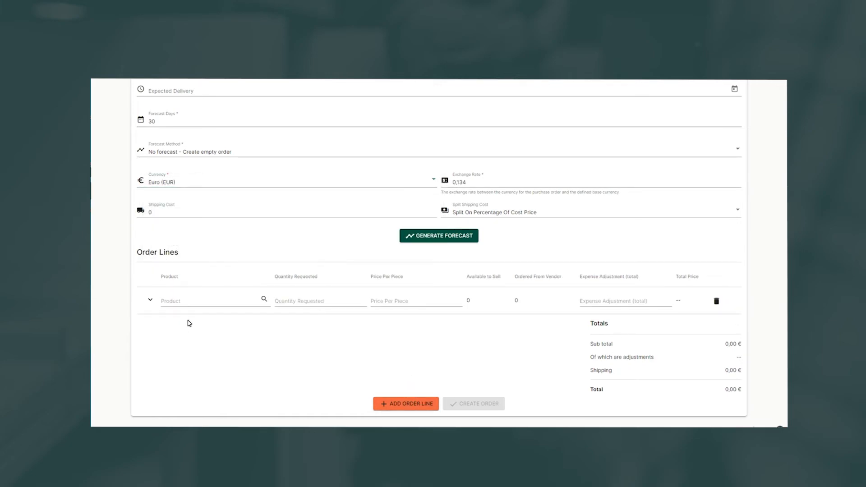
left_click(225, 302)
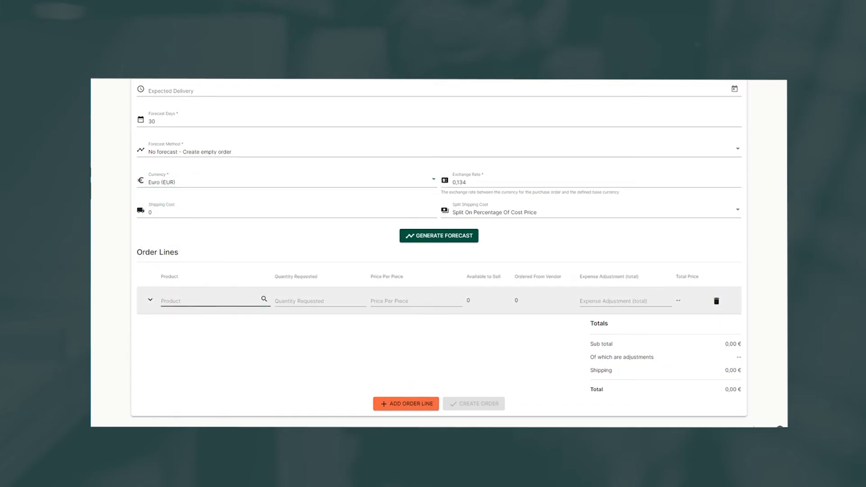
type("Strappal")
key("Tab")
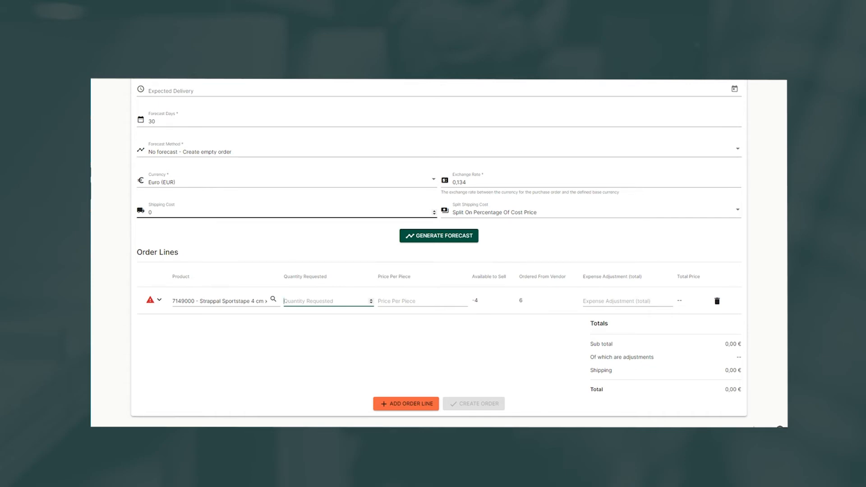
type("10")
key("Tab")
type("1")
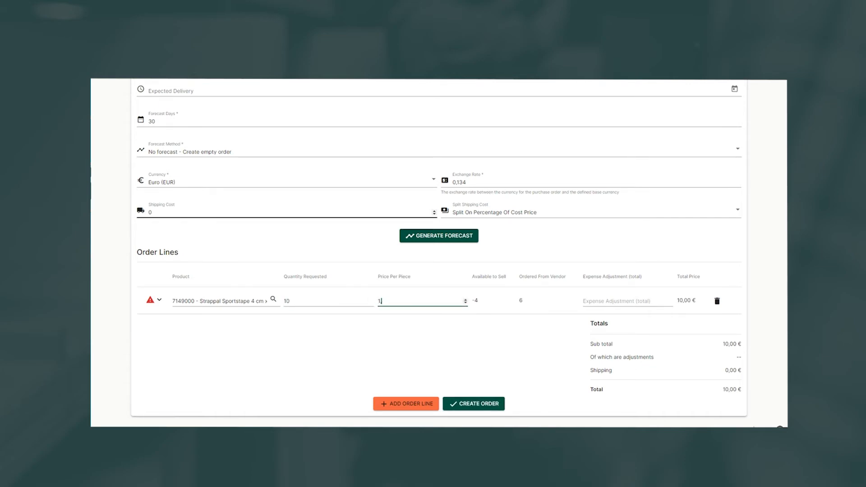
Step: Add a second order line and select Stärkevästen S/M for it from the vendor product overview
left_click(388, 403)
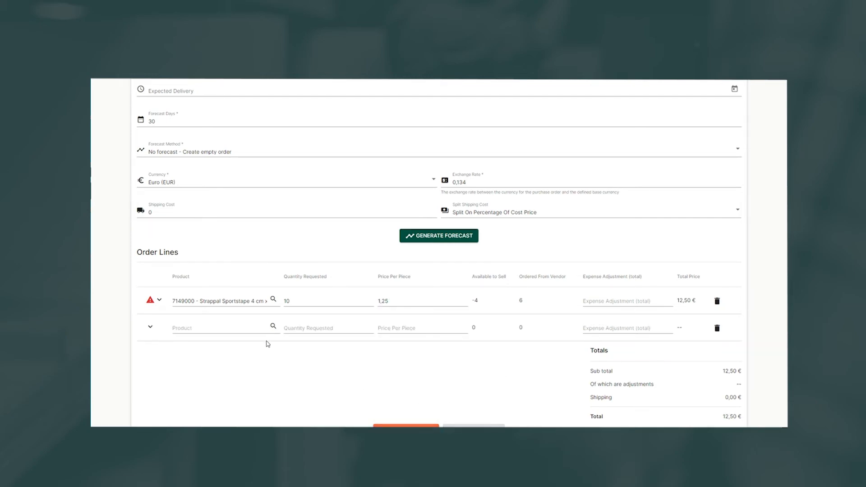
left_click(273, 326)
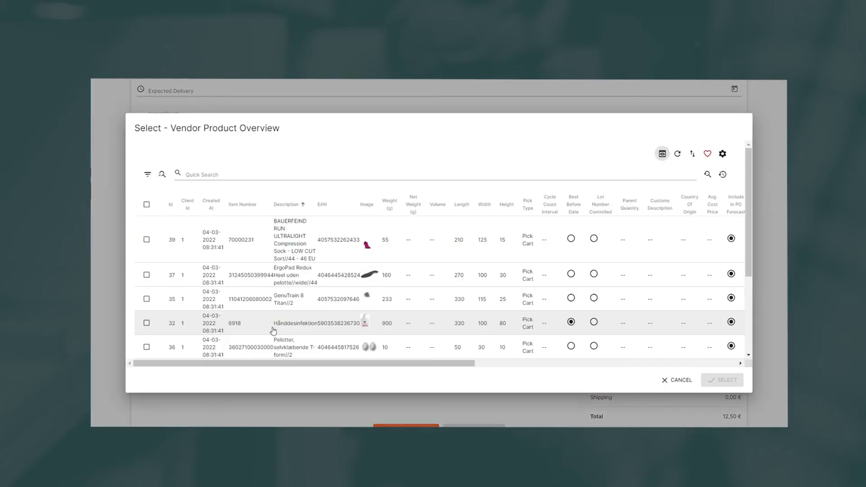
scroll(534, 258, "down", 5)
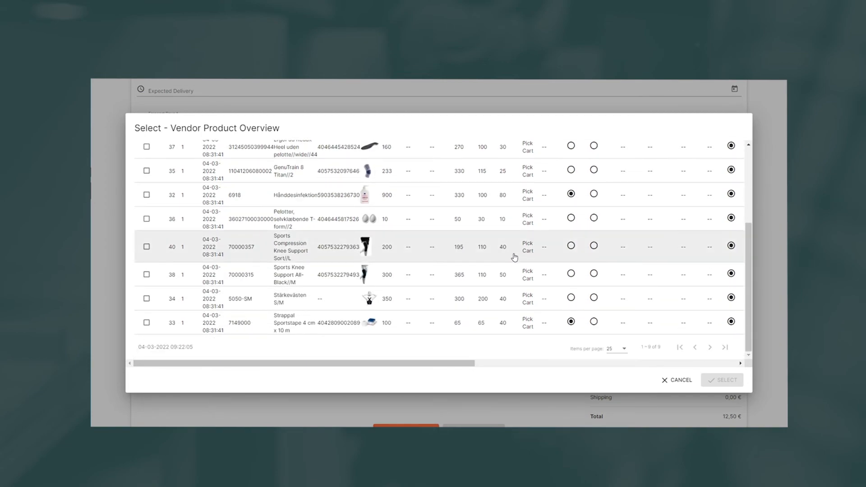
left_click(394, 305)
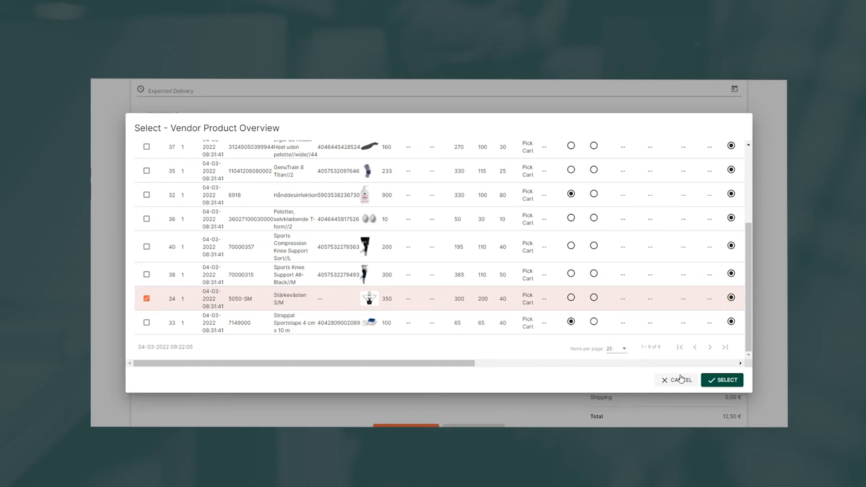
left_click(731, 380)
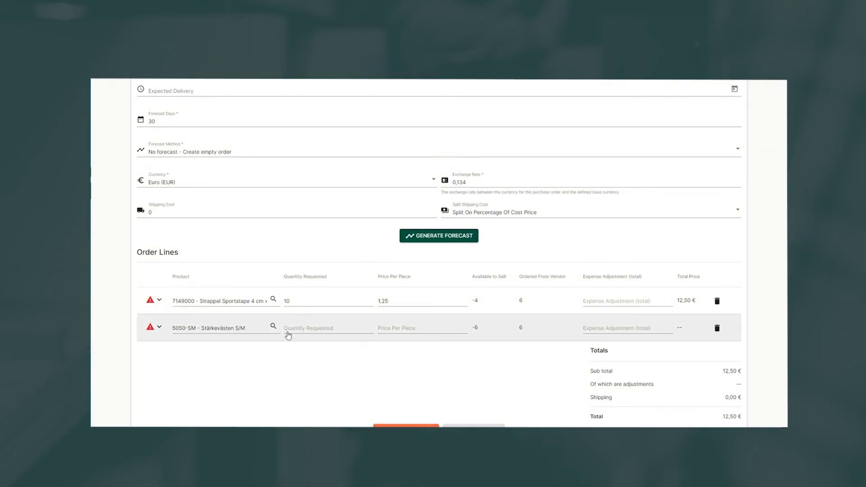
Step: Set the Stärkevästen S/M line's requested quantity to 5 and its price per piece to 19,85
left_click(286, 329)
type("5")
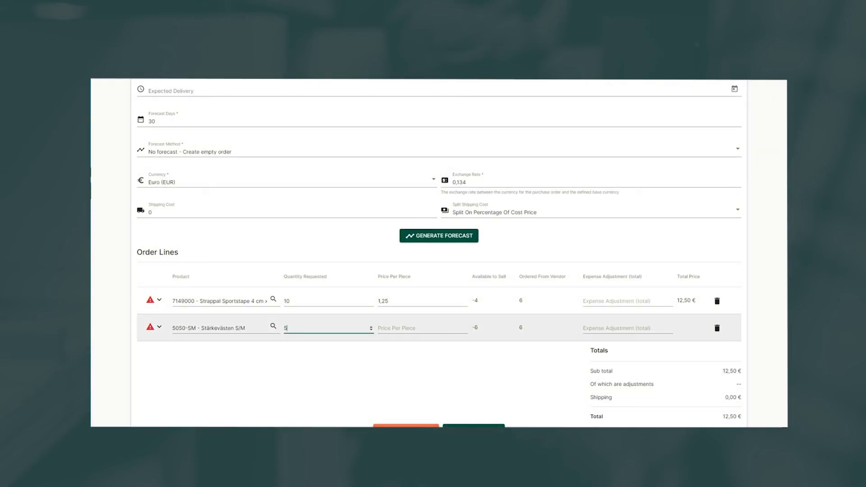
key("Tab")
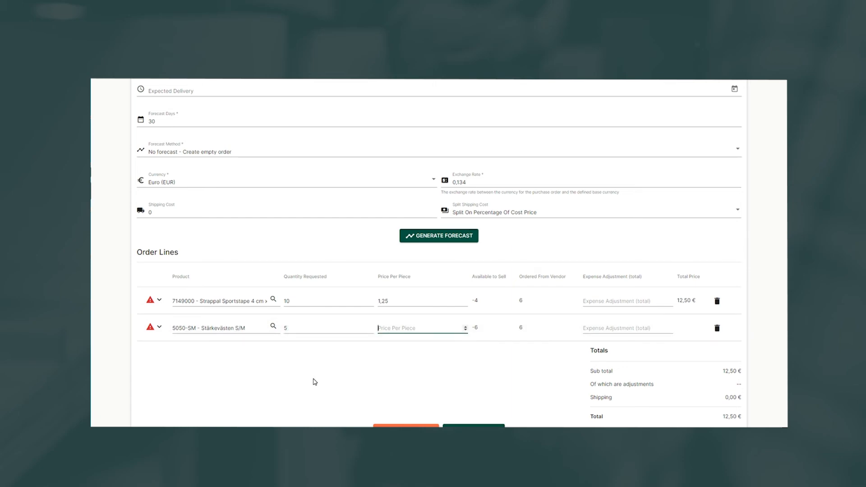
type("19,85")
left_click(315, 382)
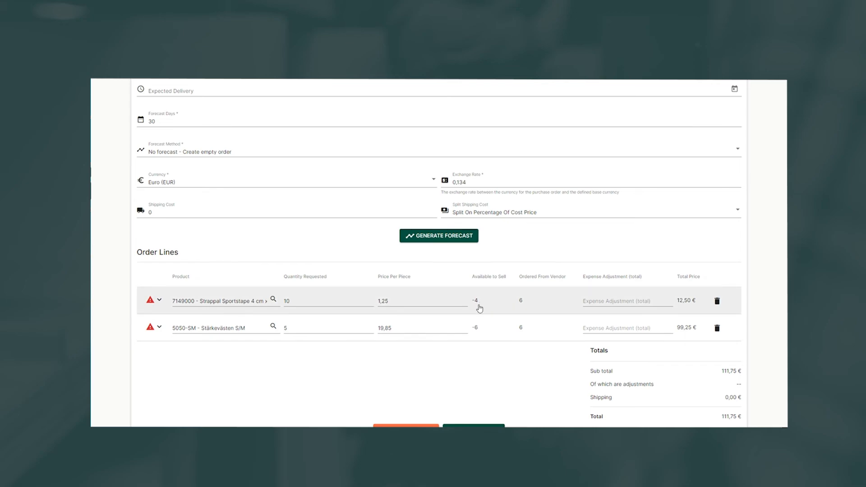
Step: Add a third order line for the BAUERFEIND RUN ULTRALIGHT compression sock by entering Bauerfeind as the product
scroll(442, 365, "down", 1)
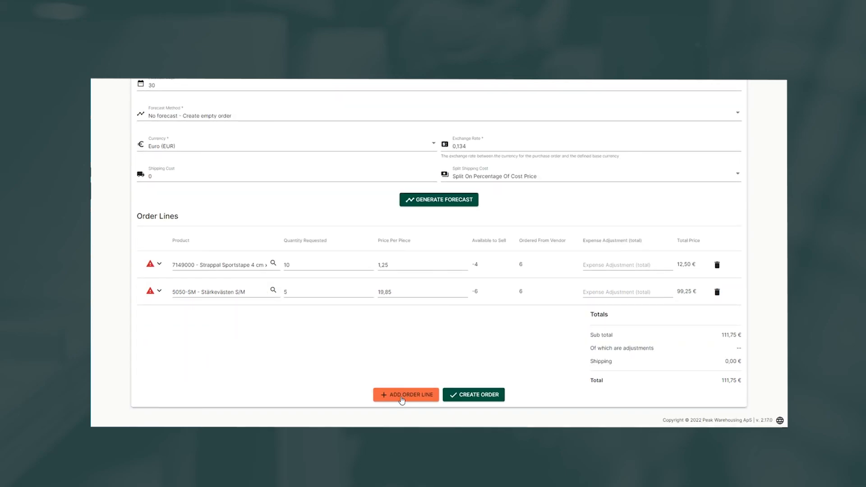
left_click(401, 395)
scroll(267, 354, "down", 1)
left_click(266, 292)
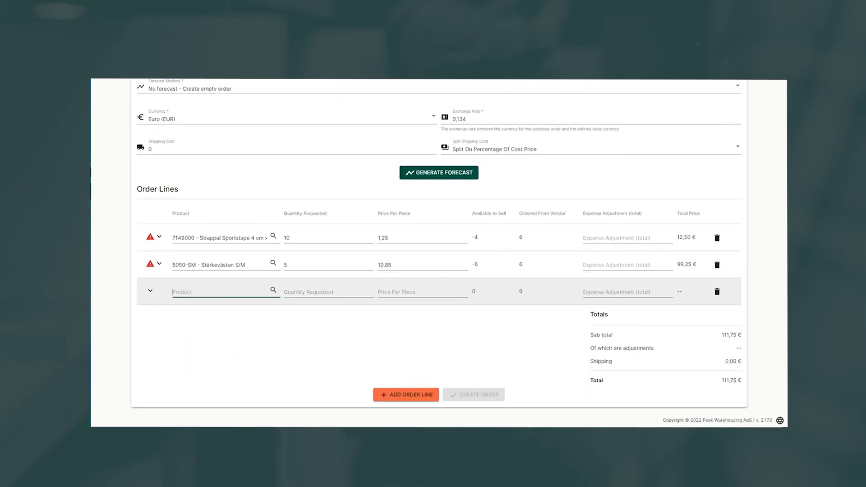
type("Bauerfeind")
key("Tab")
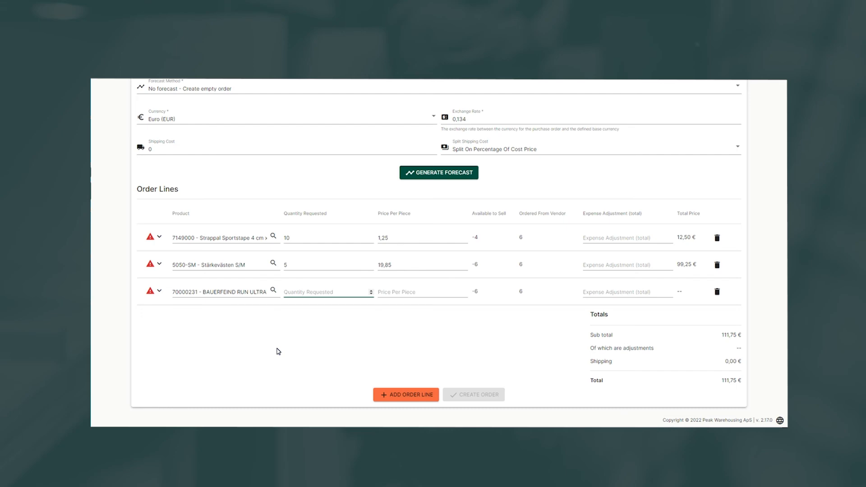
Step: Set the compression sock line's quantity to 8 and price per piece to 19,74, and create the inbound order
type("8")
key("Tab")
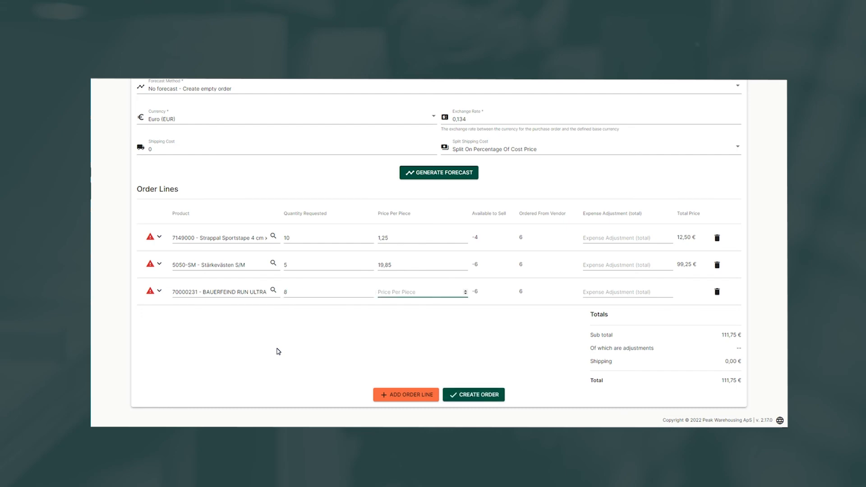
type("19,74")
left_click(279, 351)
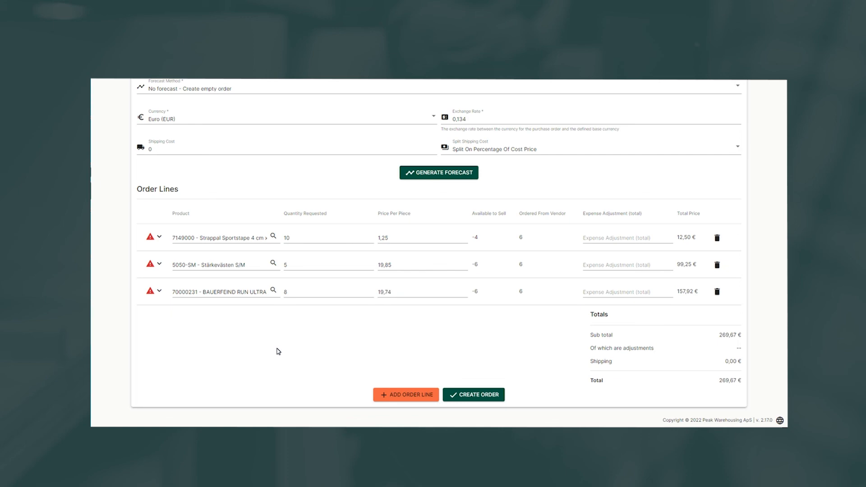
left_click(476, 395)
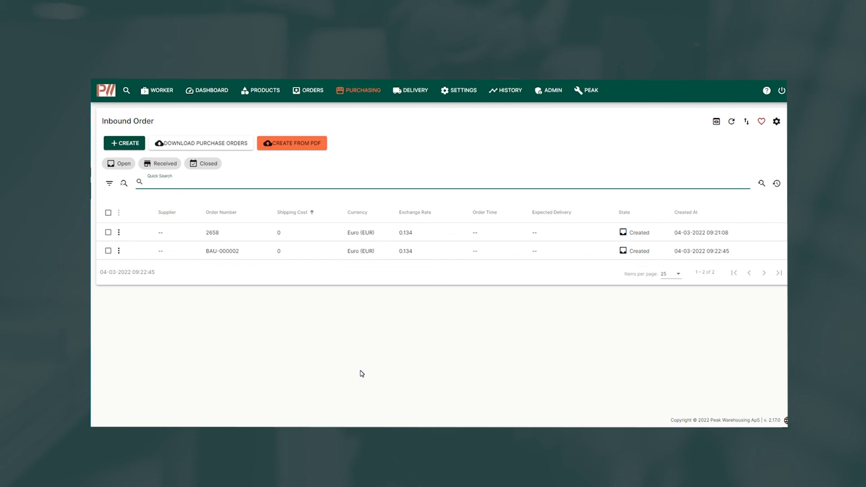